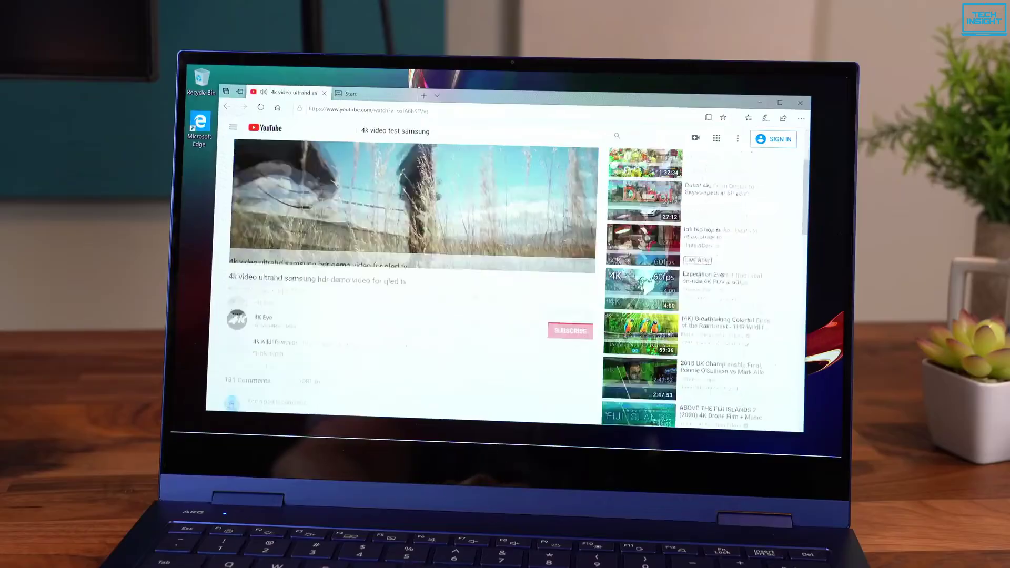
{"action": "scroll", "coordinate": [414, 276], "scroll_direction": "down", "scroll_amount": 3}
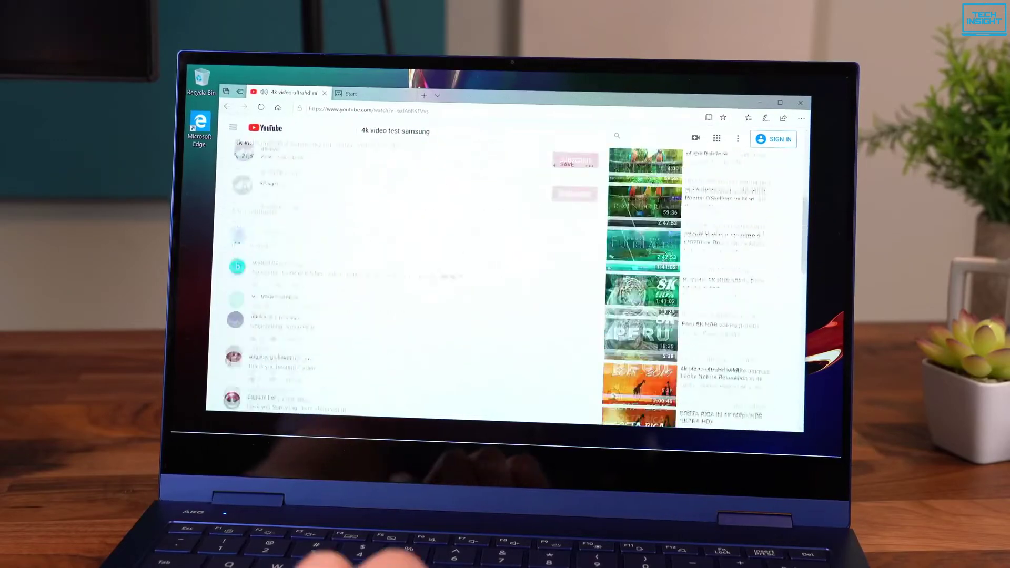
{"action": "scroll", "coordinate": [415, 277], "scroll_direction": "up", "scroll_amount": 5}
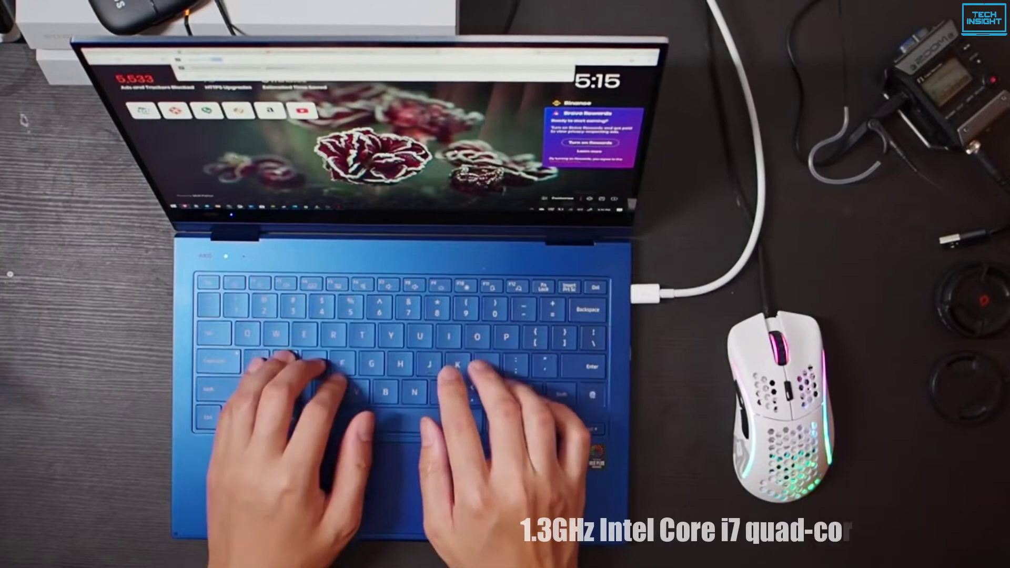
{"action": "key", "text": "Return"}
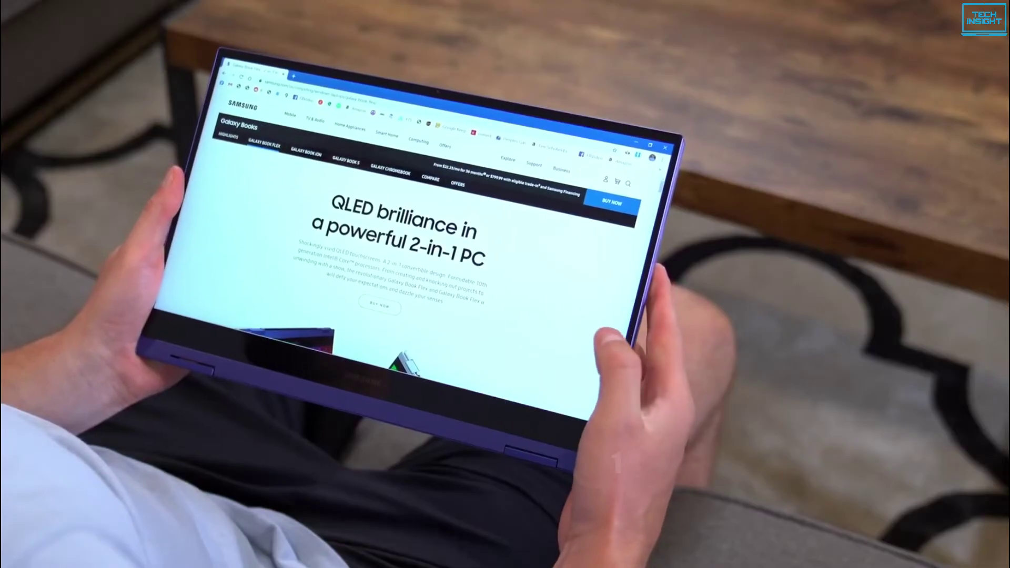